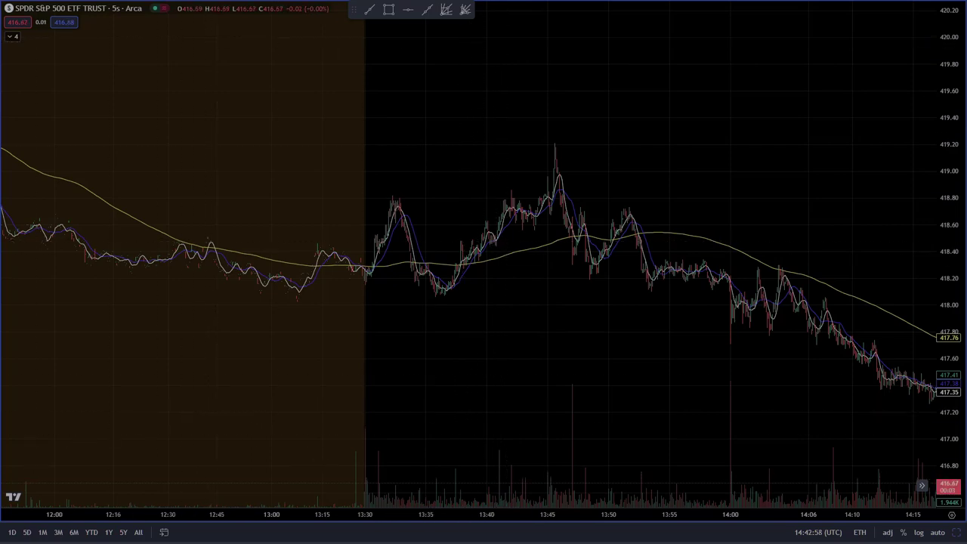
# - Switch to the moomoo window with SPY 5-second, SPY 15-minute, INTC and TSLA charts
pyautogui.hotkey('alt', 'Tab')
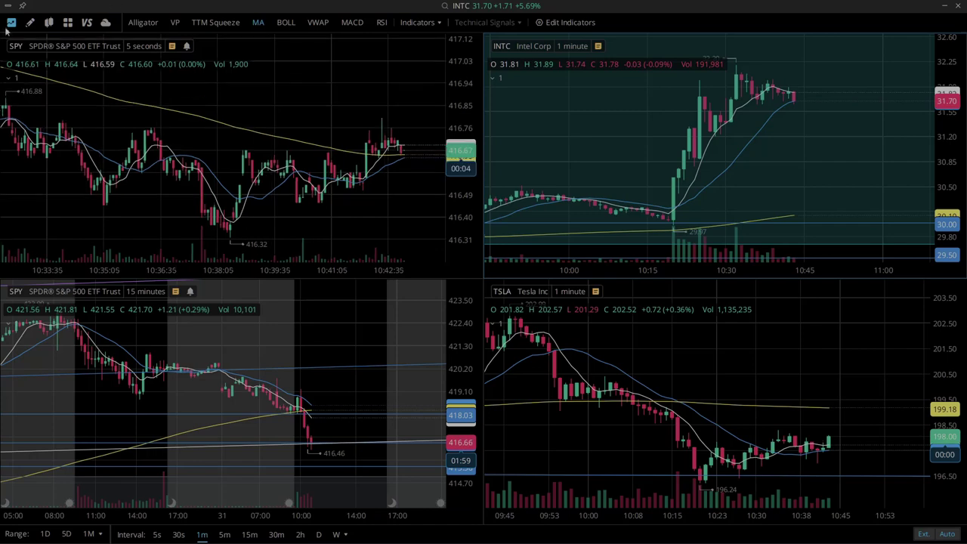
# - Switch to a single-chart layout and bring the SPY 5-second chart back to the 09:30 open with a compressed price scale
pyautogui.click(66, 24)
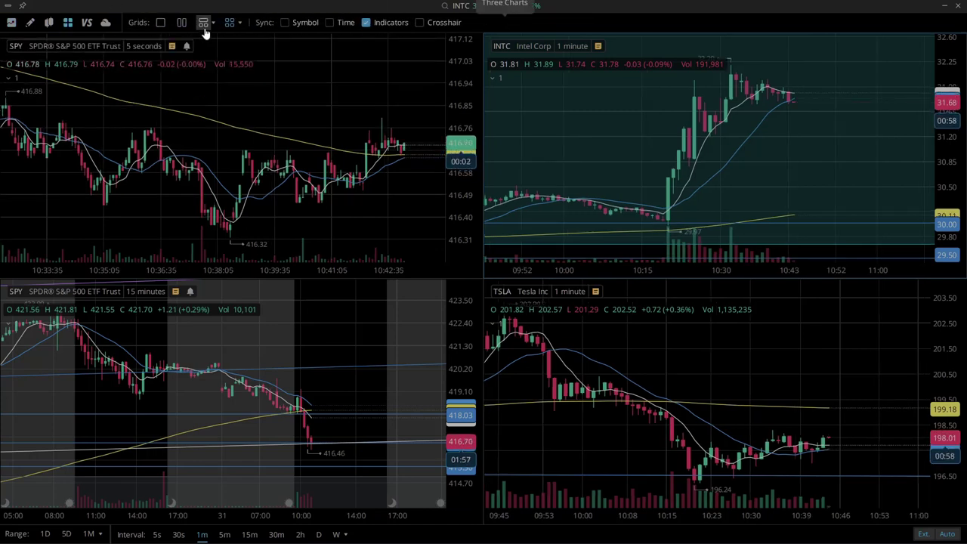
pyautogui.click(161, 24)
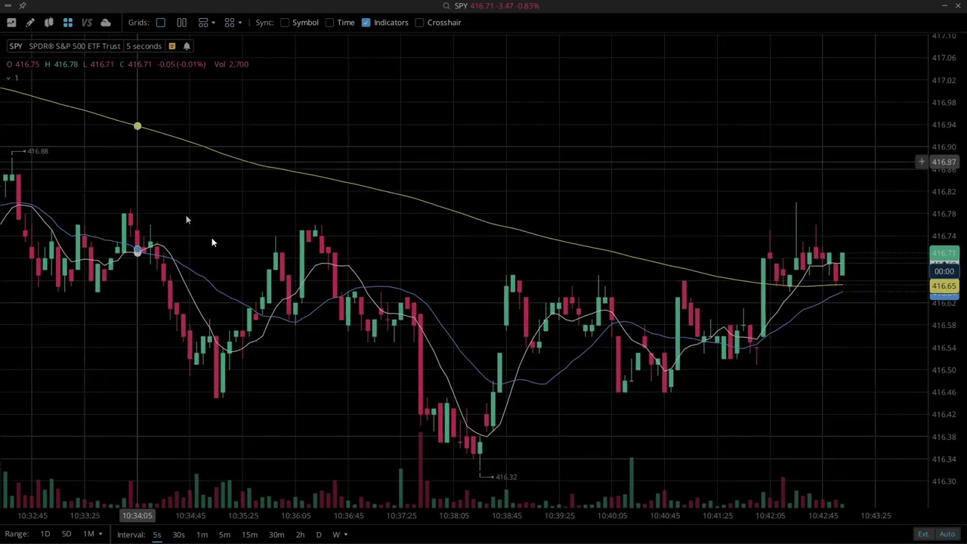
pyautogui.scroll(-5, 266, 410)
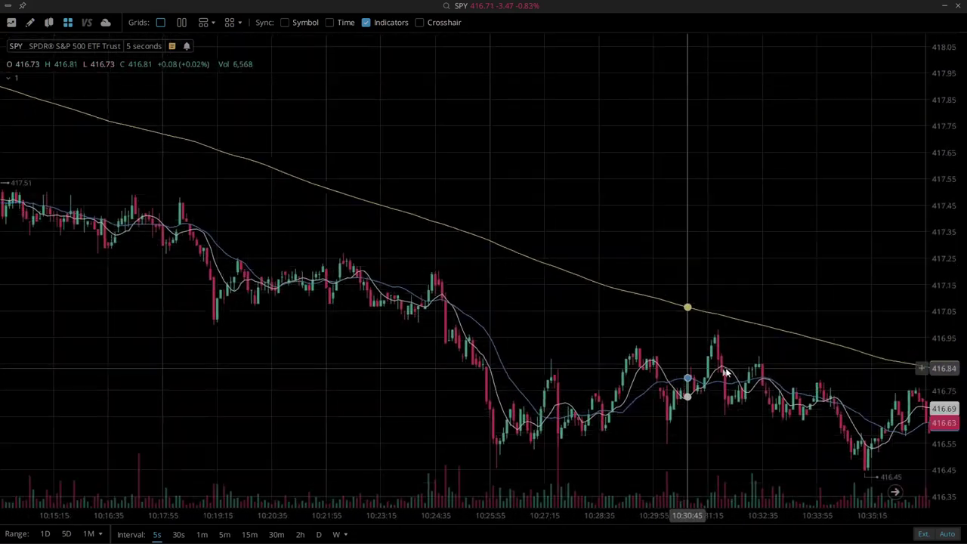
pyautogui.scroll(-10, 242, 386)
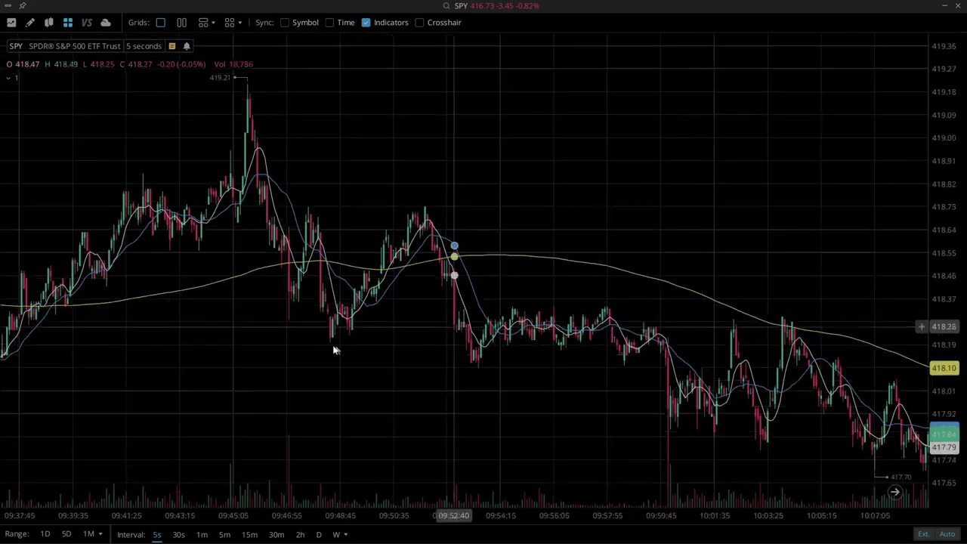
pyautogui.scroll(-2, 327, 327)
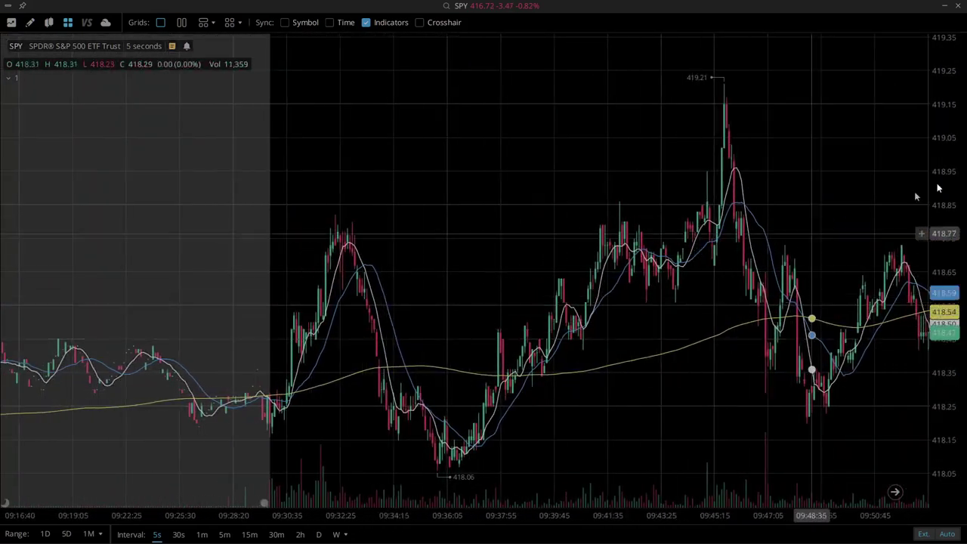
pyautogui.moveTo(957, 146); pyautogui.dragTo(965, 332)
pyautogui.moveTo(614, 370); pyautogui.dragTo(611, 294)
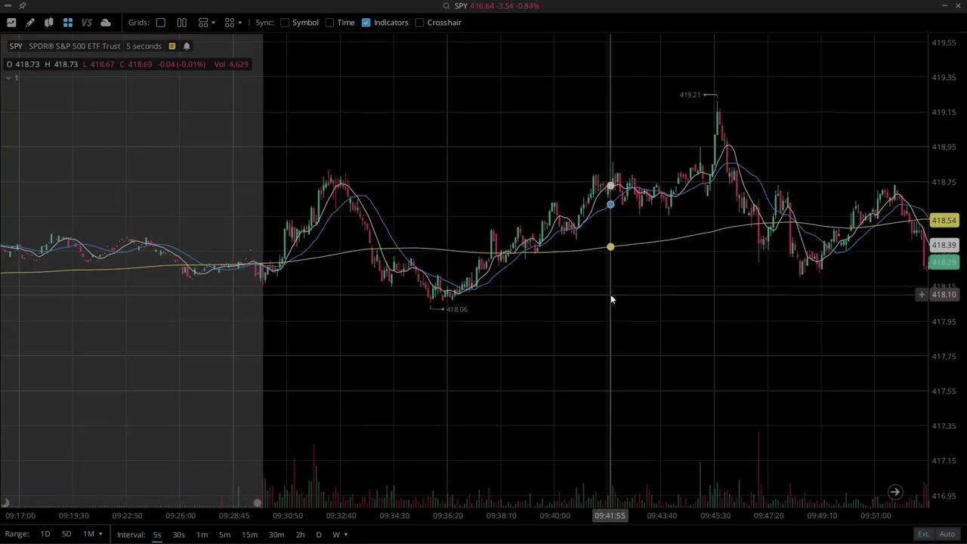
pyautogui.scroll(-2, 606, 294)
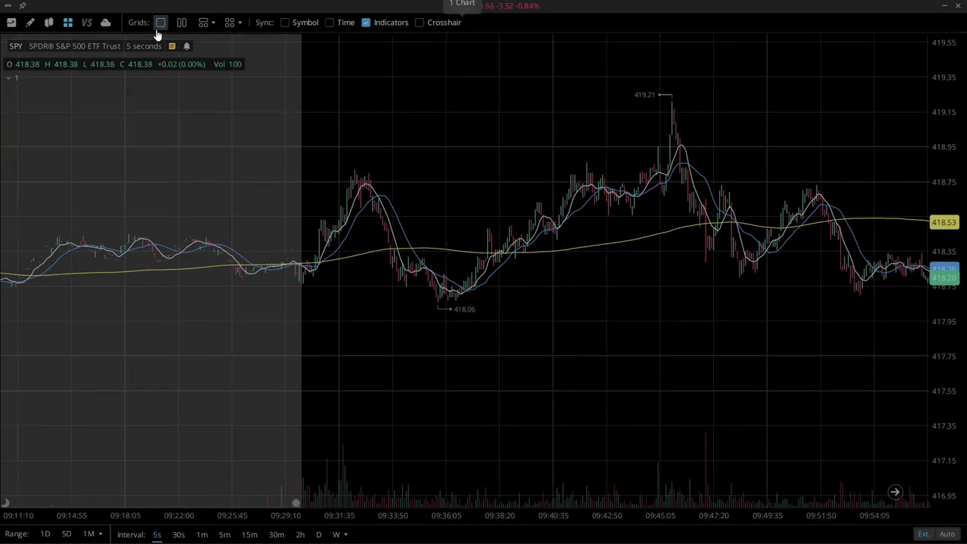
# - Draw a descending blue trend line below the 418.06 low
pyautogui.click(30, 24)
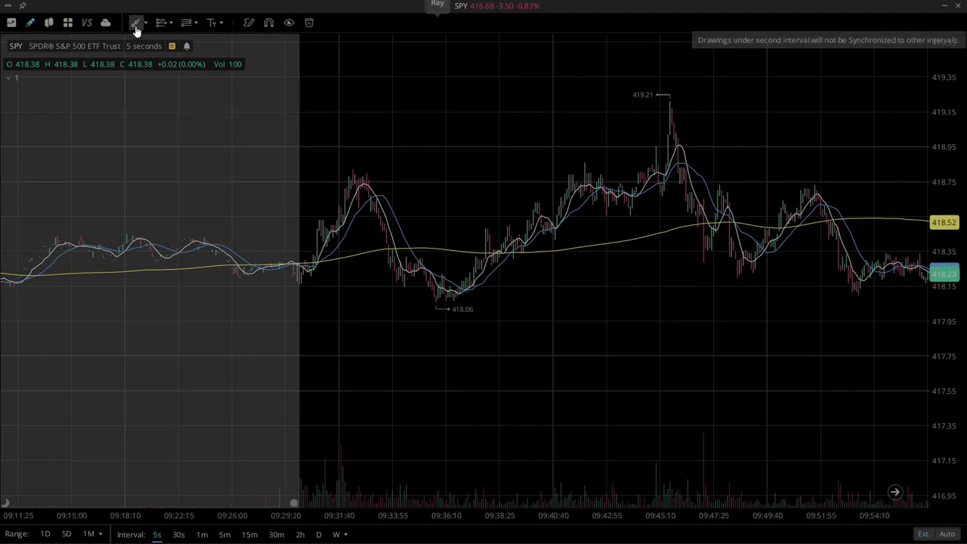
pyautogui.click(136, 24)
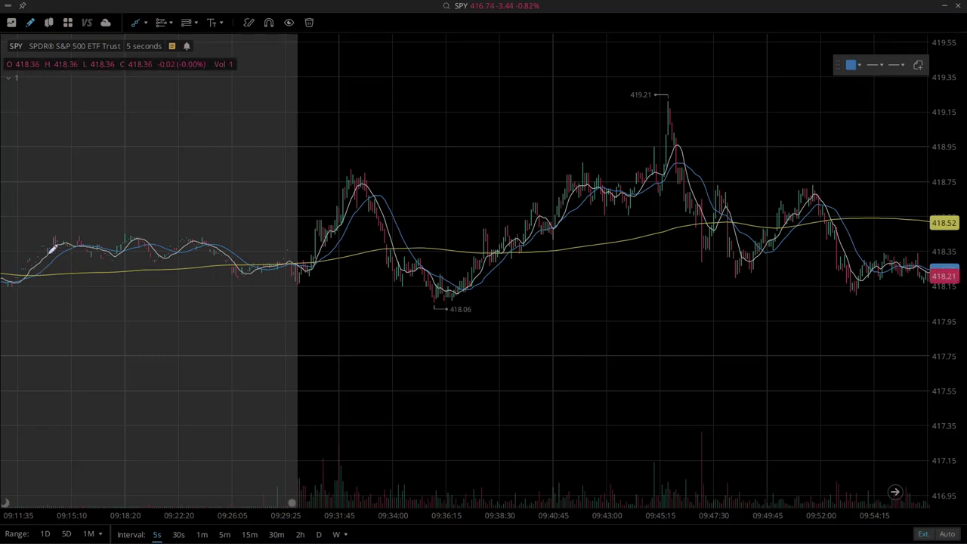
pyautogui.moveTo(46, 251); pyautogui.dragTo(172, 263)
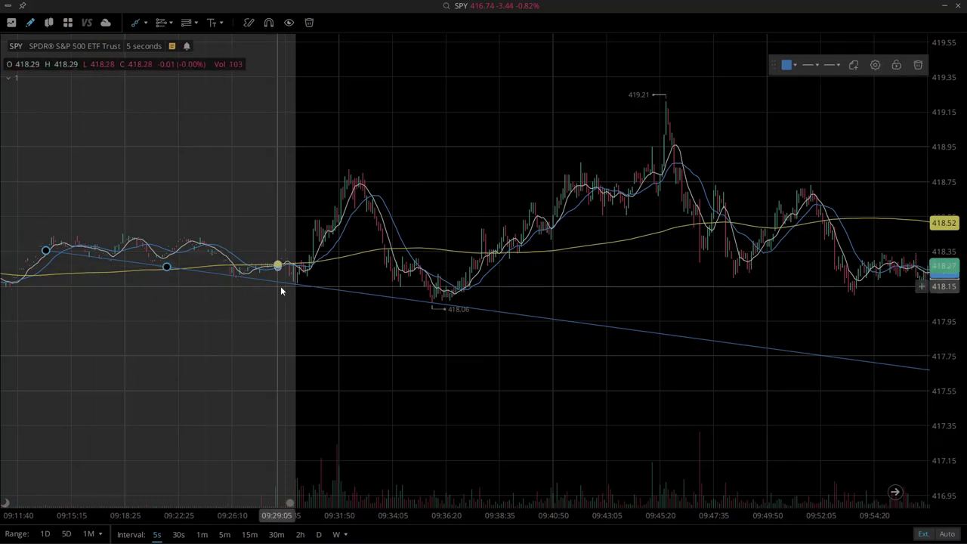
pyautogui.click(440, 340)
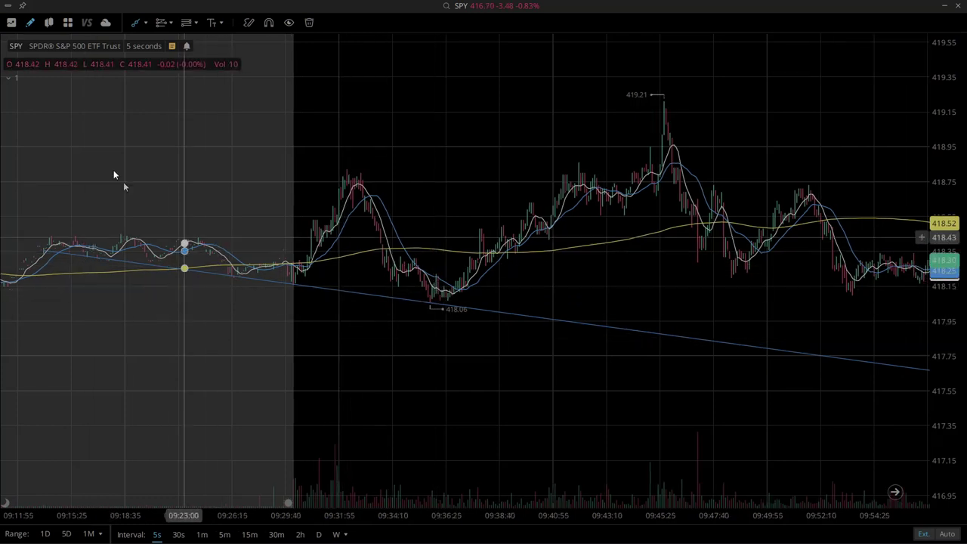
# - Add an ascending ray along the highs, then pan to bring later bars into view
pyautogui.click(136, 24)
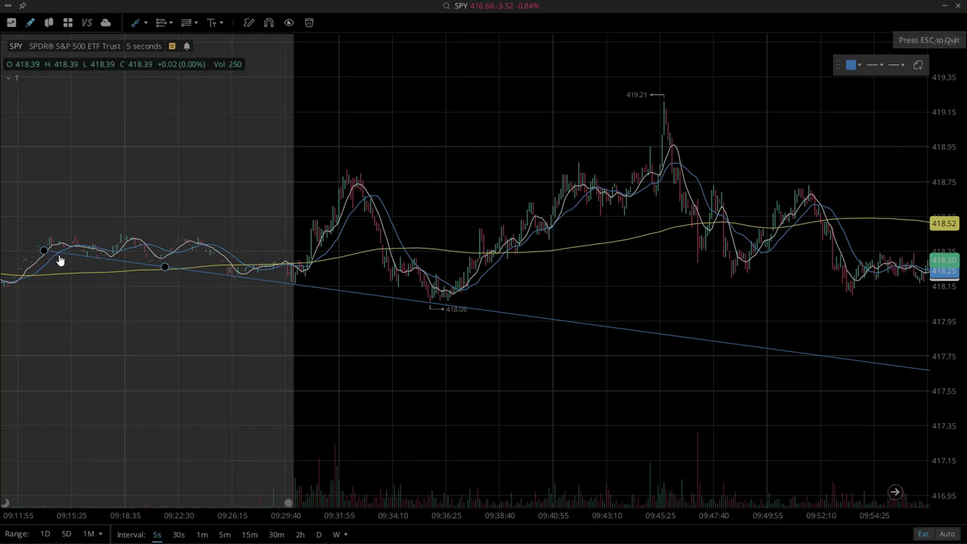
pyautogui.click(9, 290)
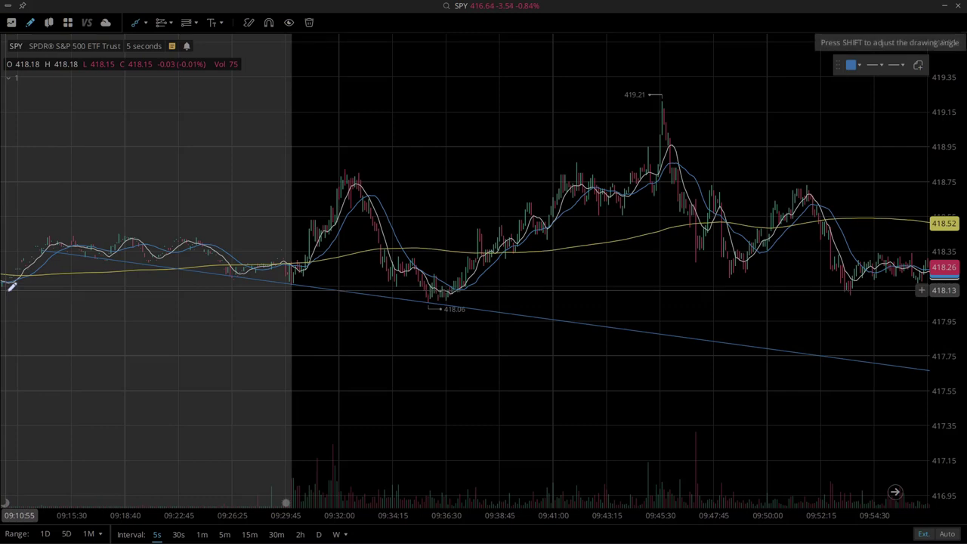
pyautogui.click(94, 271)
pyautogui.hscroll(-5, 227, 350)
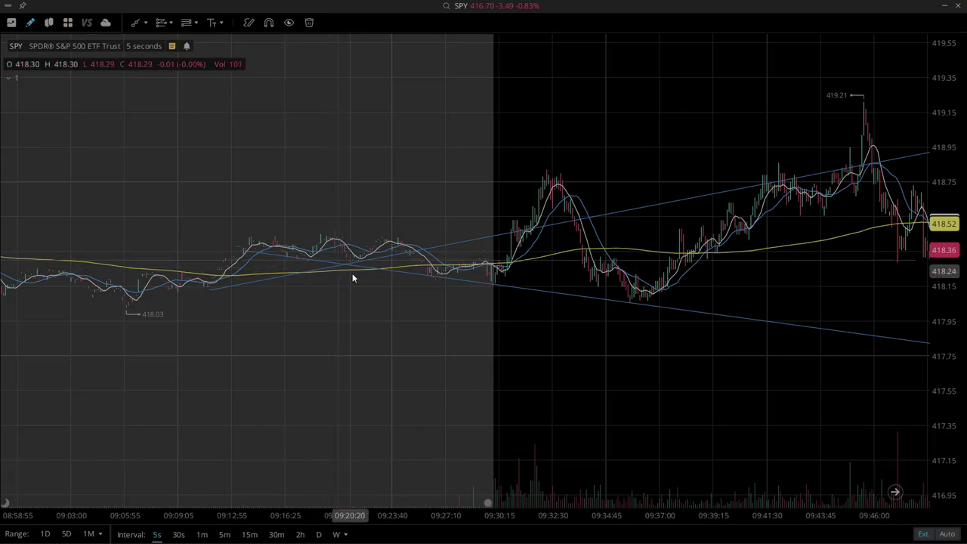
pyautogui.moveTo(383, 328); pyautogui.dragTo(142, 344)
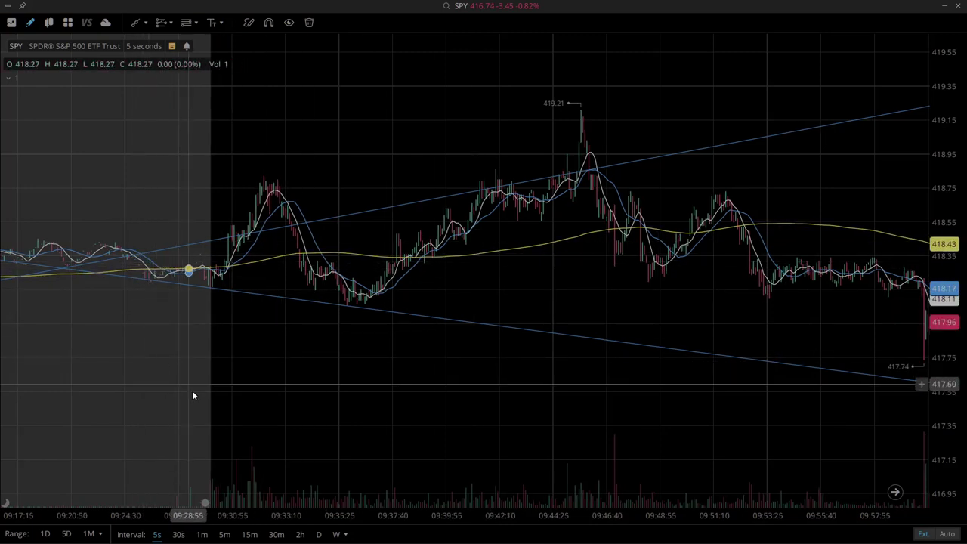
pyautogui.scroll(1, 191, 375)
pyautogui.scroll(1, 191, 376)
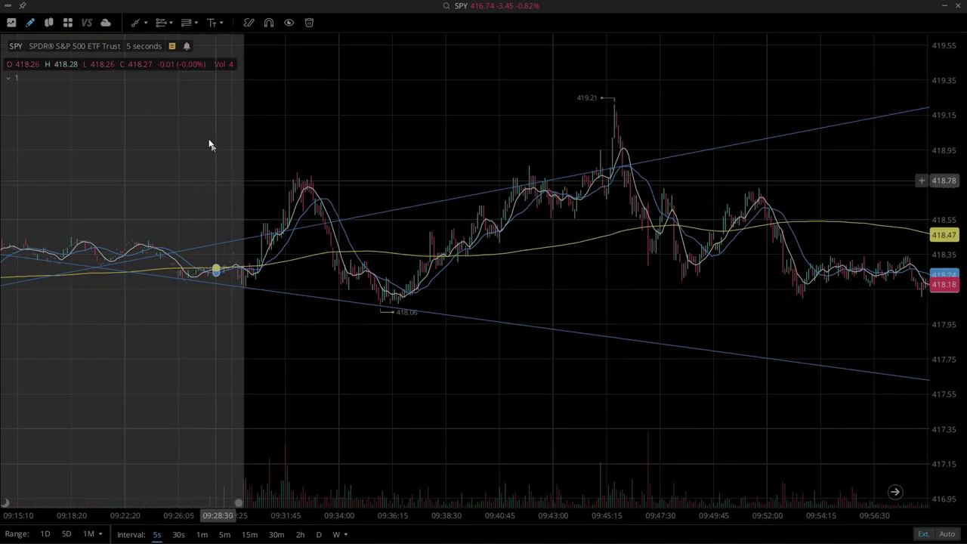
# - Draw a nearly flat ray near 418.3 across the channel and give it a light colour
pyautogui.click(137, 24)
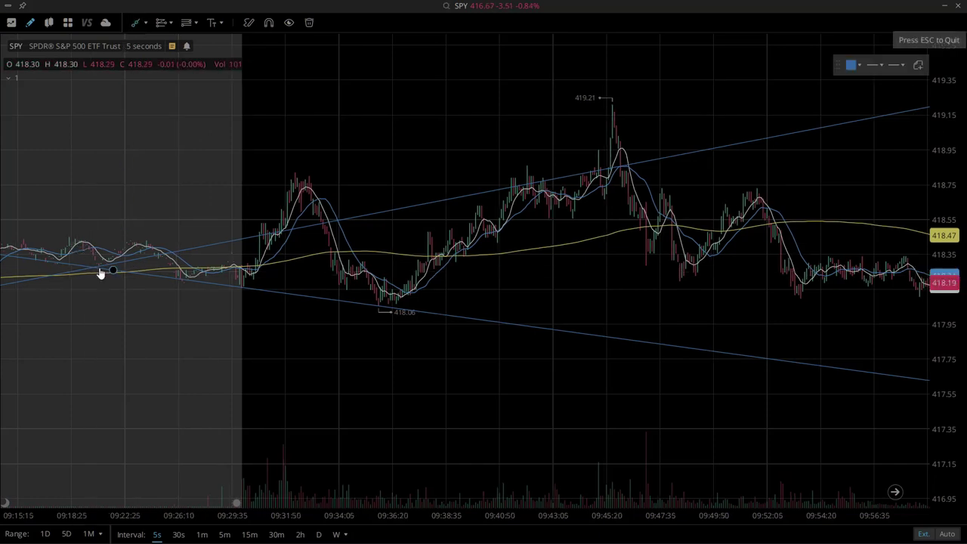
pyautogui.moveTo(106, 269); pyautogui.dragTo(293, 260)
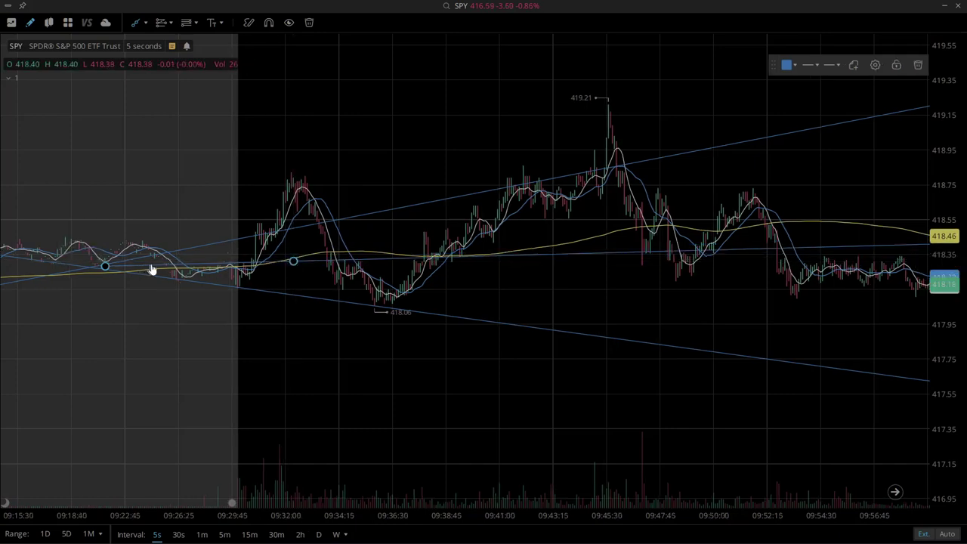
pyautogui.click(788, 65)
pyautogui.click(507, 308)
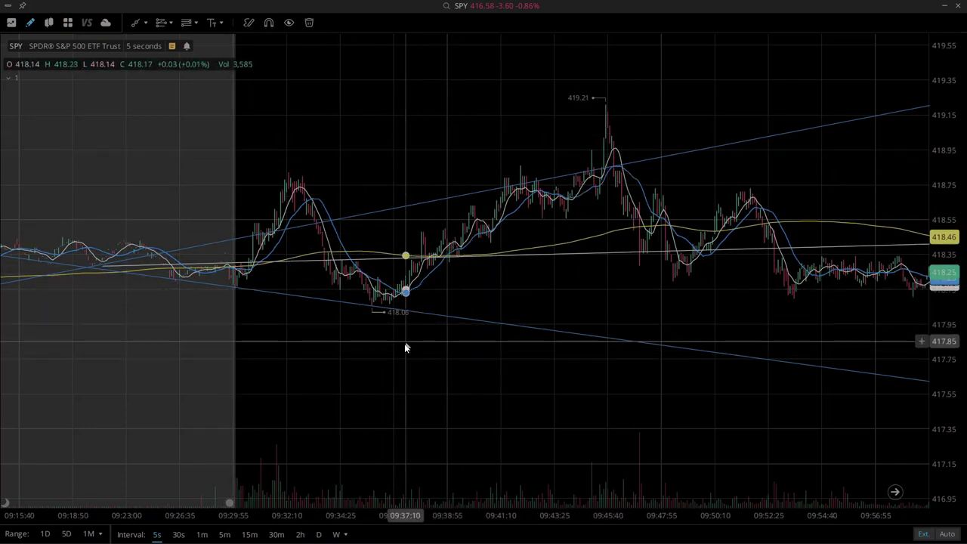
pyautogui.scroll(2, 428, 358)
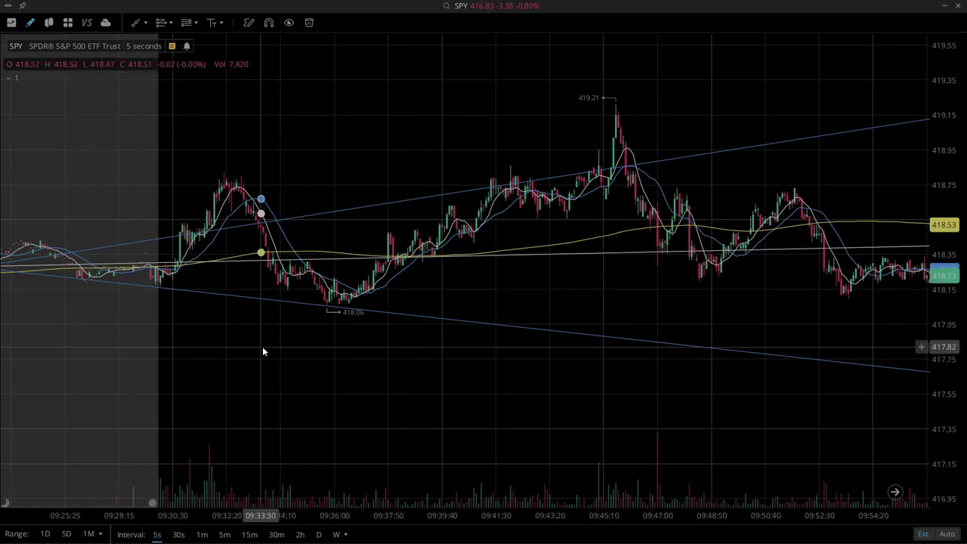
pyautogui.moveTo(263, 351); pyautogui.dragTo(331, 297)
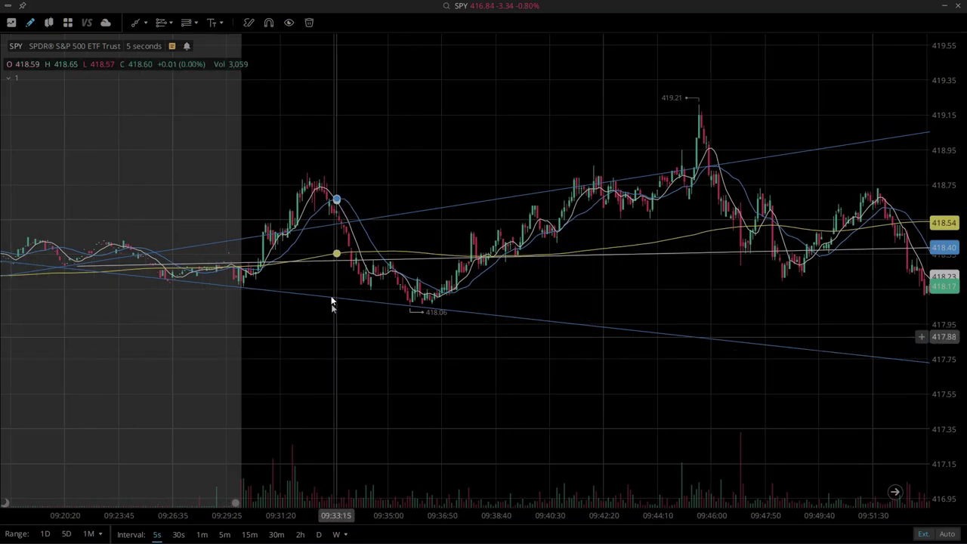
# - Draw two rising blue trend lines from the 09:24 lows toward 09:30, then pan to 09:57
pyautogui.click(136, 24)
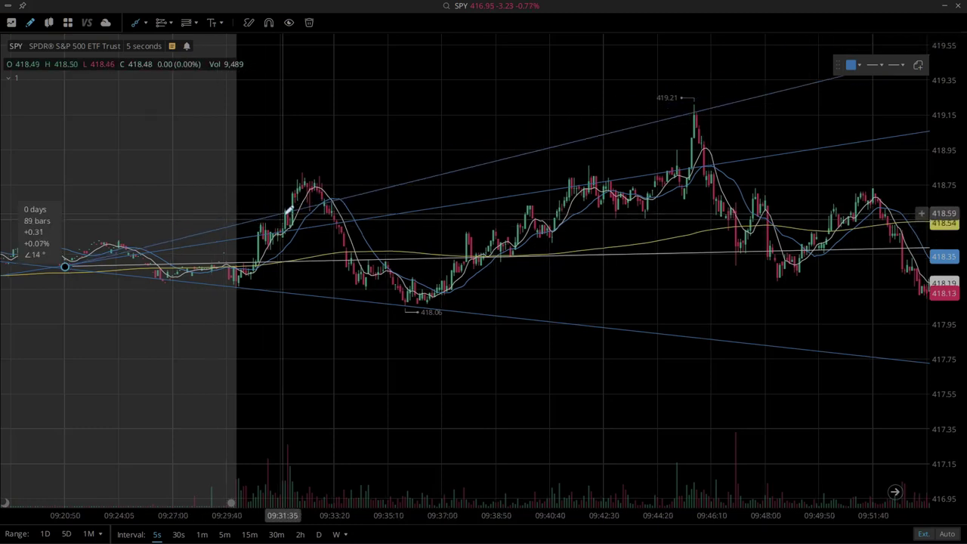
pyautogui.click(284, 214)
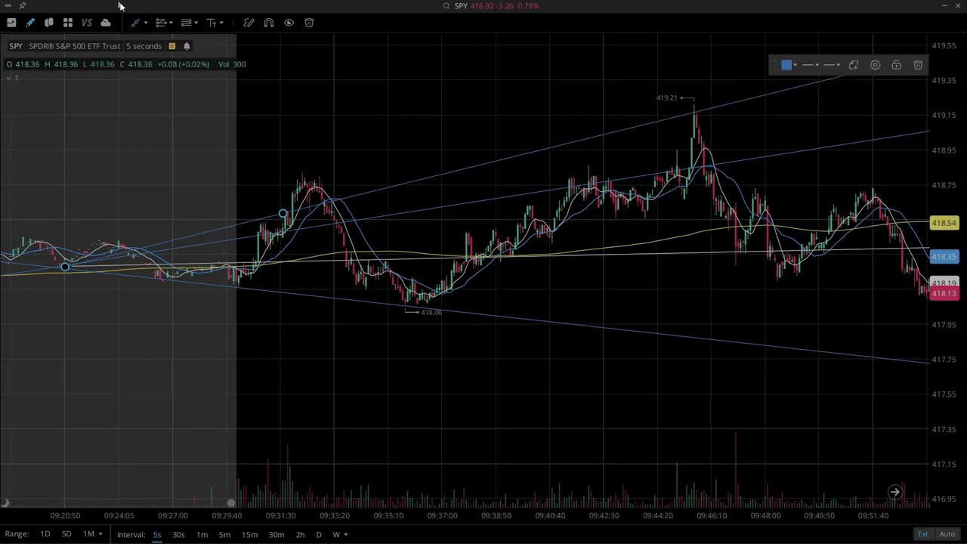
pyautogui.click(136, 23)
pyautogui.click(121, 261)
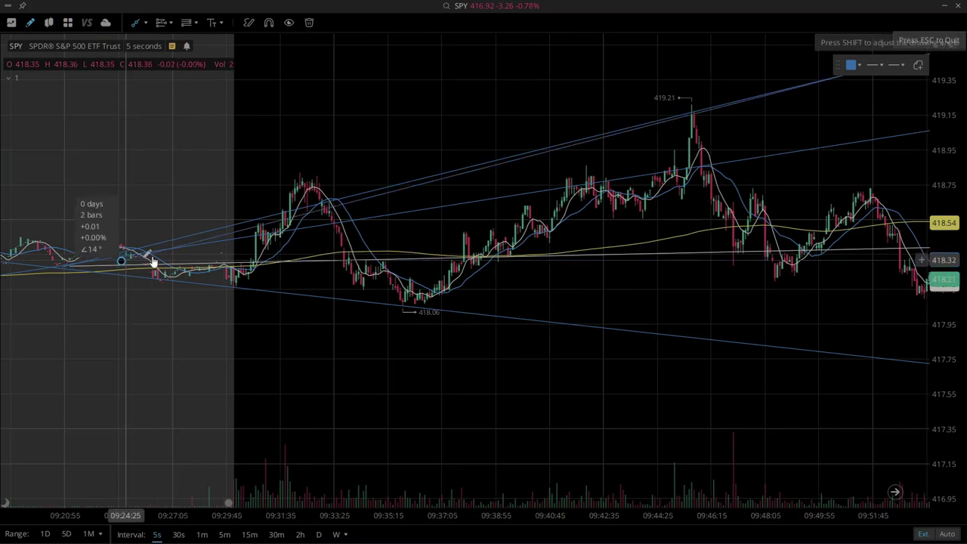
pyautogui.click(253, 249)
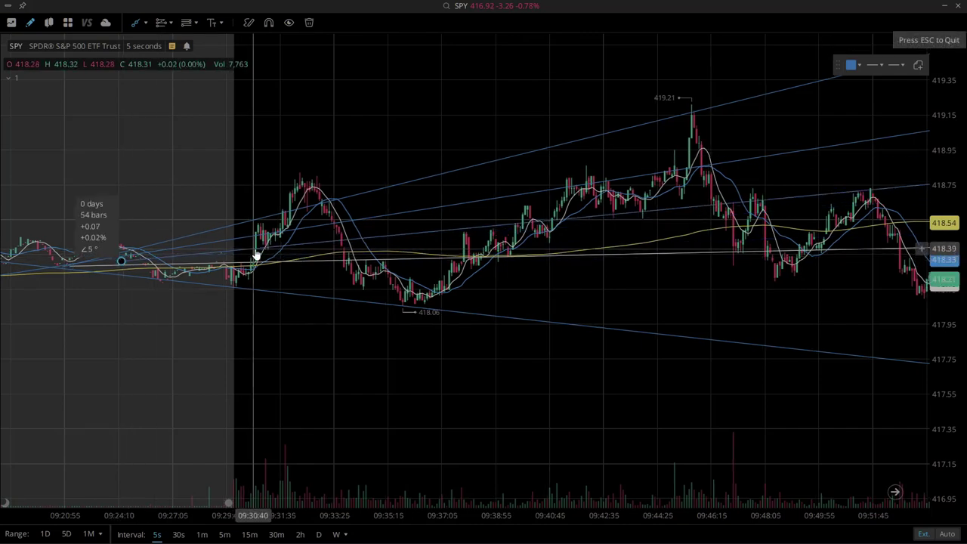
pyautogui.moveTo(524, 307); pyautogui.dragTo(380, 298)
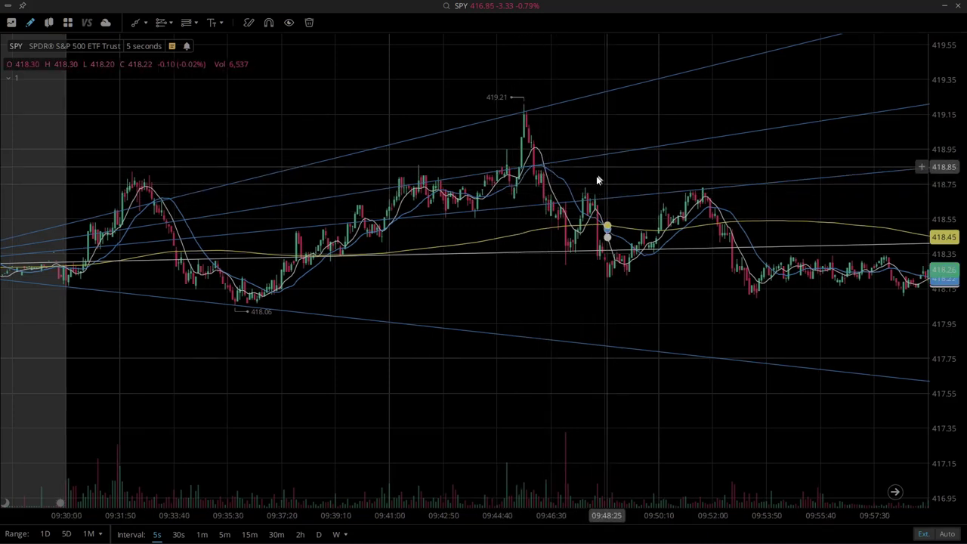
# - Pan the SPY 5-second chart forward past 10:00 to show bars through about 10:08
pyautogui.moveTo(617, 175); pyautogui.dragTo(488, 185)
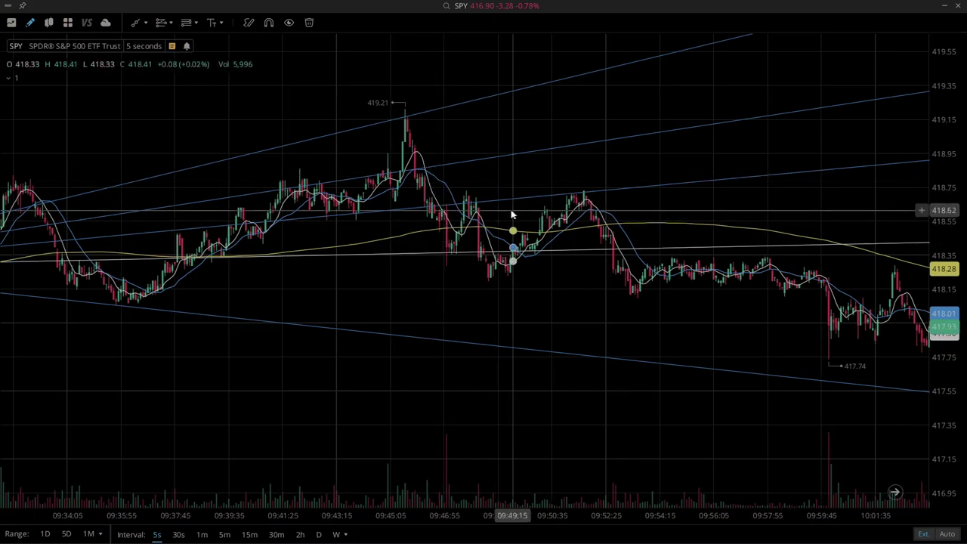
pyautogui.scroll(-3, 512, 209)
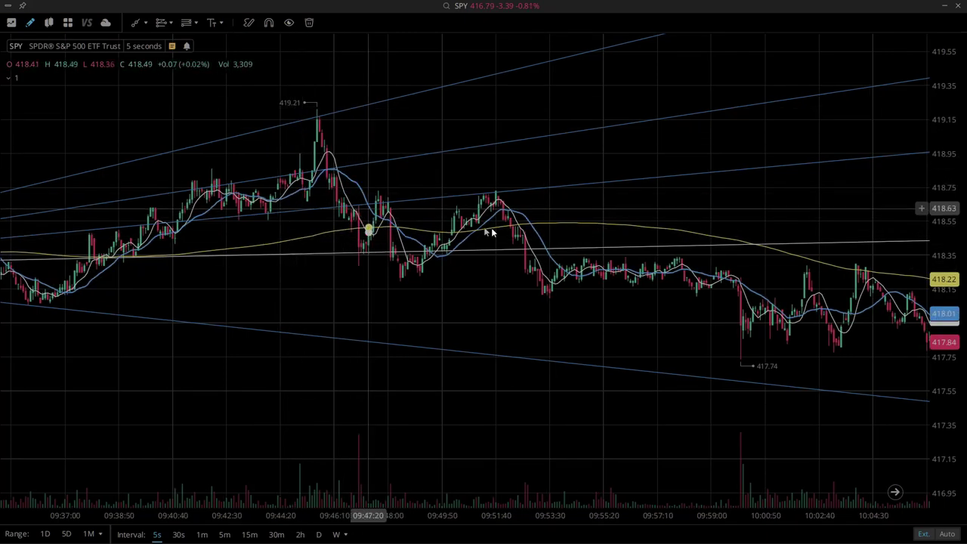
pyautogui.moveTo(579, 207); pyautogui.dragTo(376, 210)
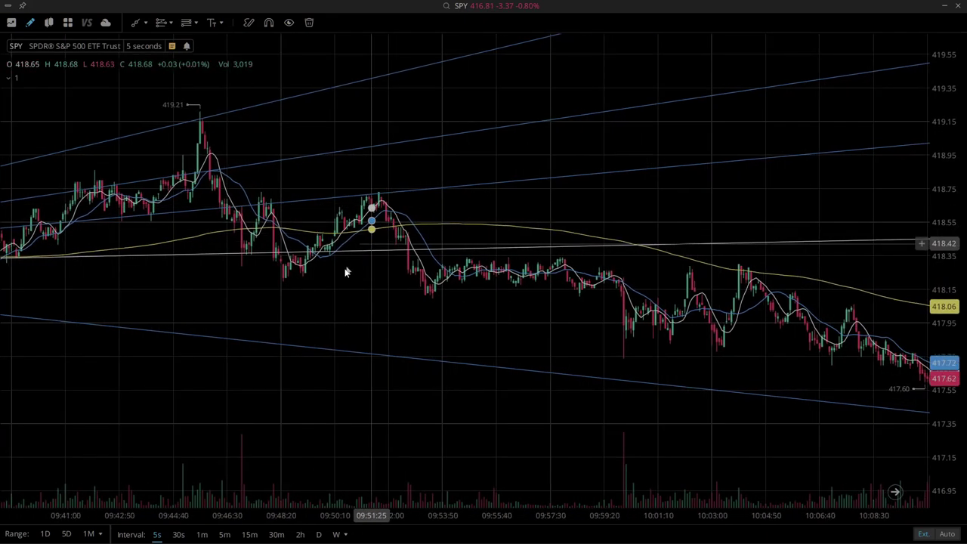
# - Draw a descending trend line from the left chart edge to near 09:46, then scroll to about 10:23
pyautogui.click(136, 25)
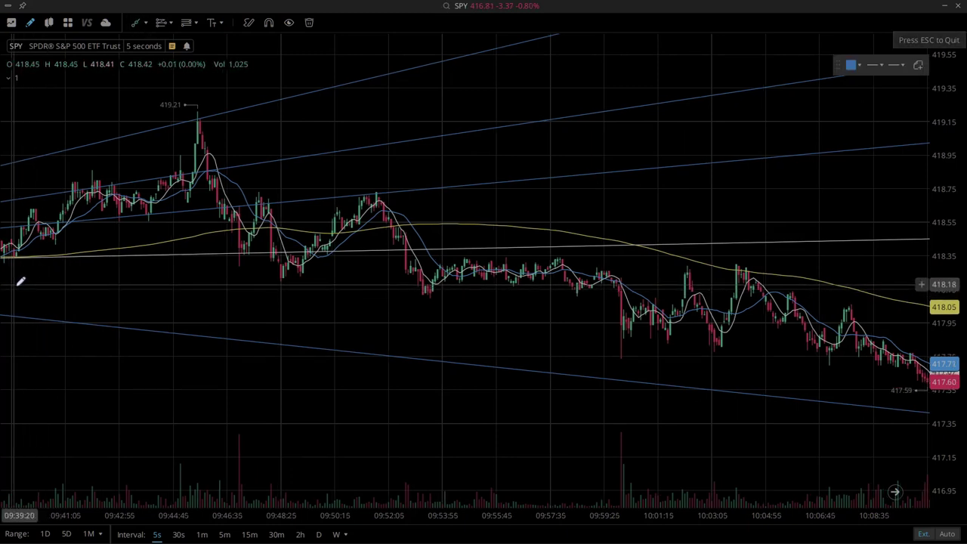
pyautogui.click(14, 284)
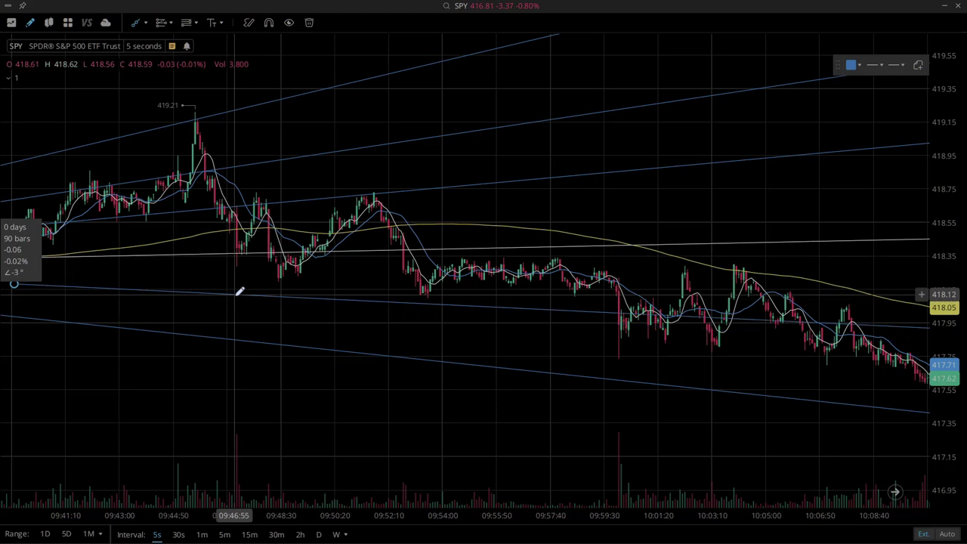
pyautogui.click(235, 294)
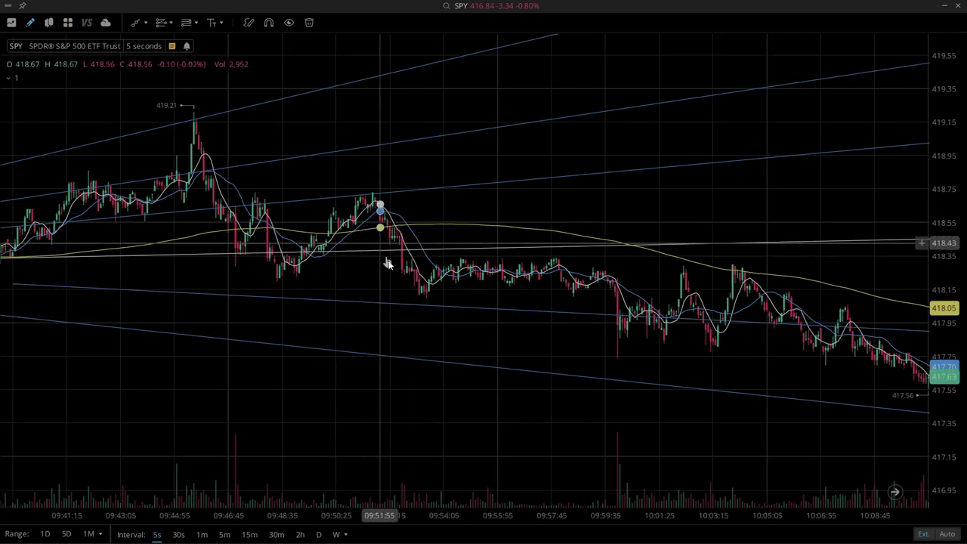
pyautogui.scroll(-5, 450, 325)
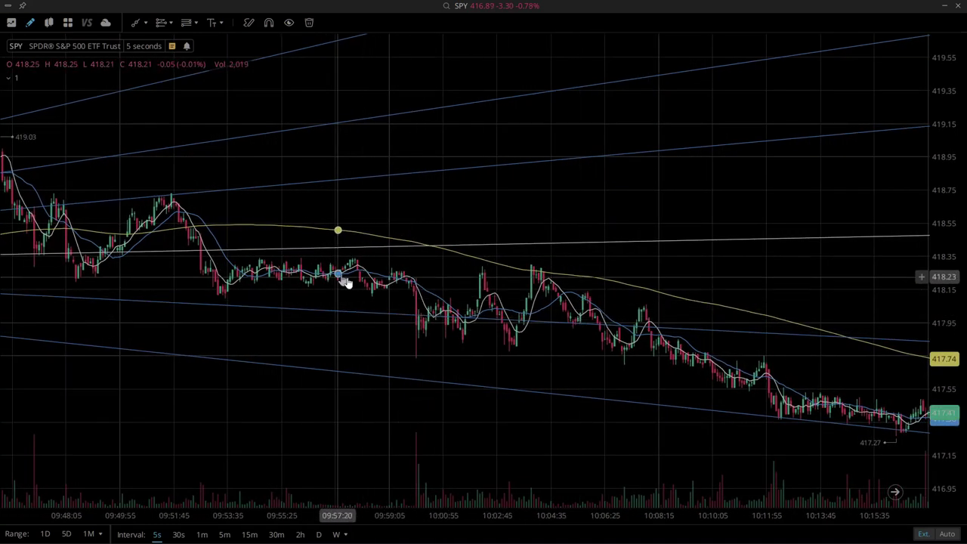
pyautogui.scroll(-4, 453, 340)
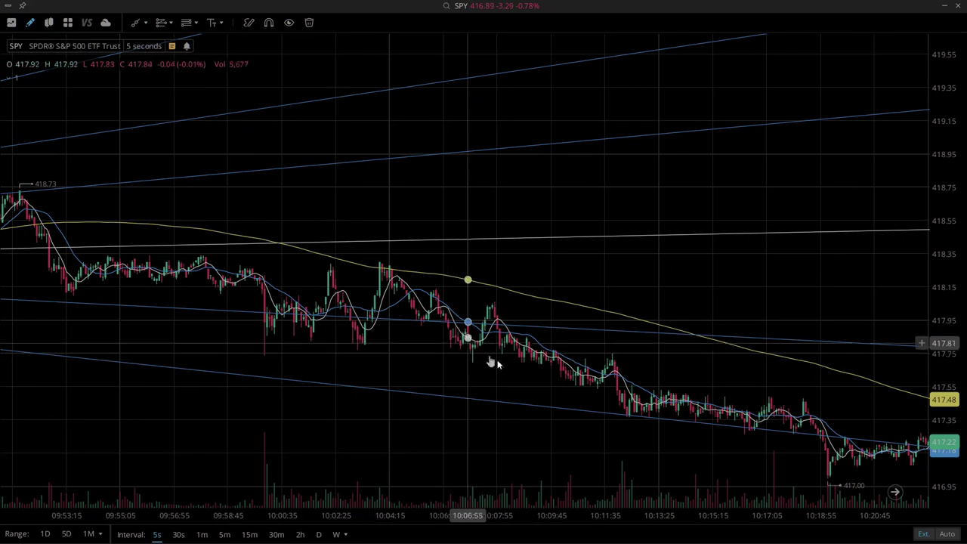
pyautogui.scroll(-1, 498, 372)
pyautogui.scroll(2, 497, 376)
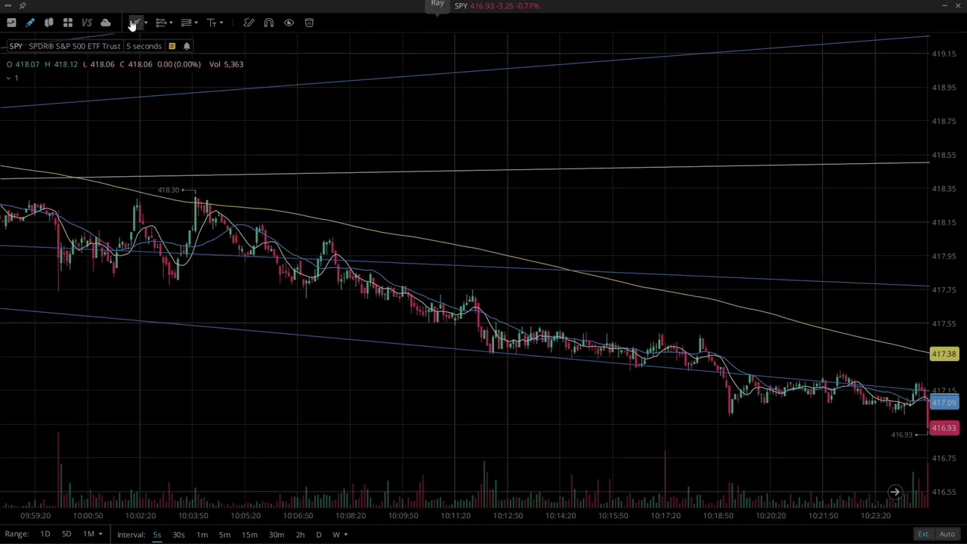
# - Draw a descending ray from the 10:00 bars and re-angle it along the falling highs
pyautogui.click(137, 25)
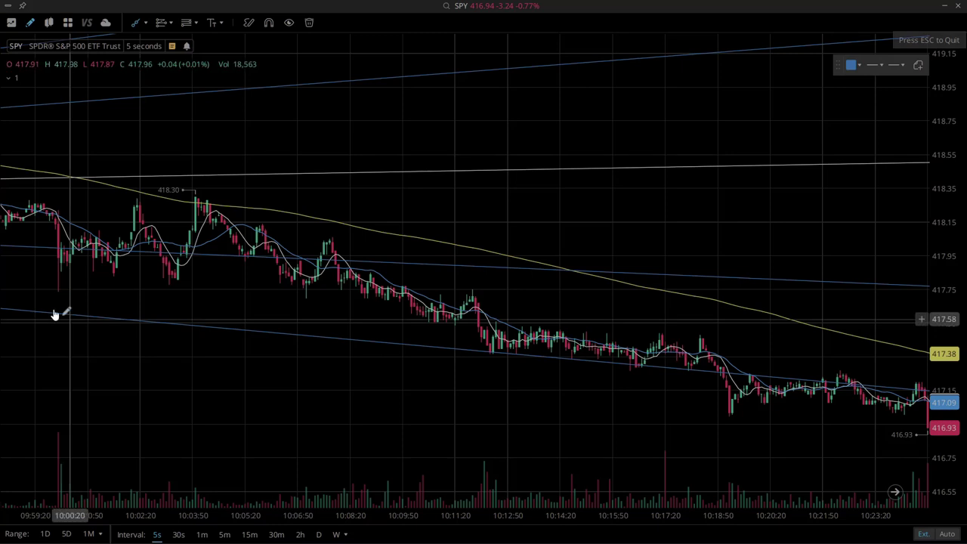
pyautogui.click(32, 280)
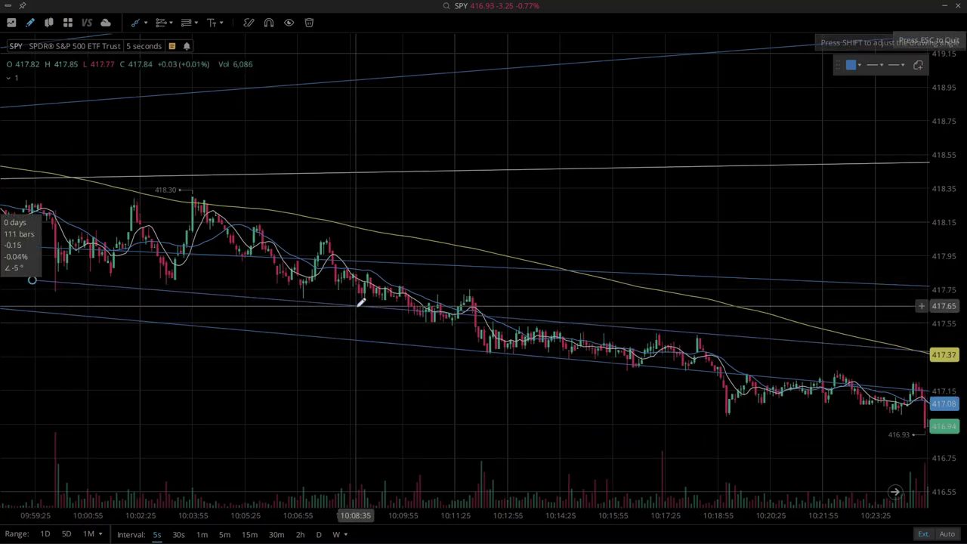
pyautogui.click(356, 303)
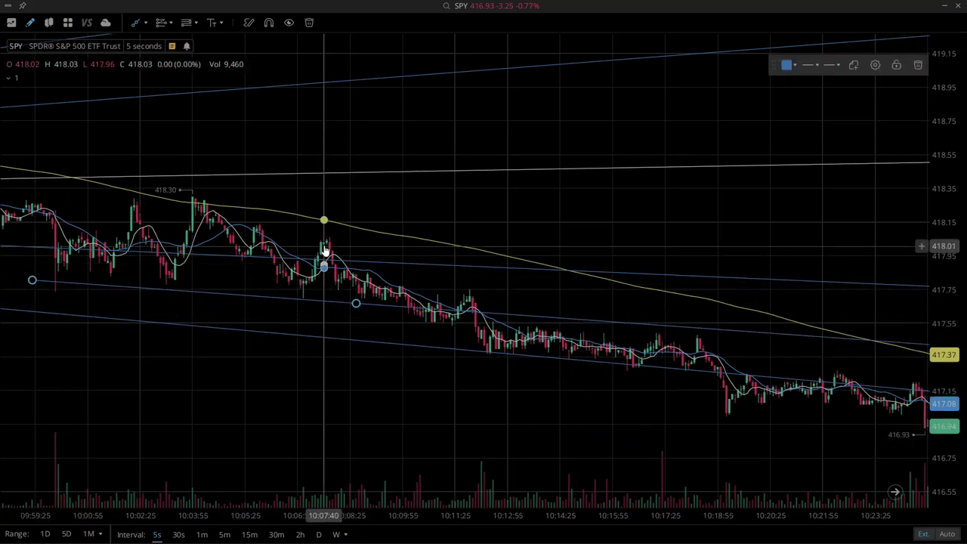
pyautogui.moveTo(354, 304)
pyautogui.mouseDown()
pyautogui.moveTo(204, 300)
pyautogui.moveTo(239, 298)
pyautogui.mouseUp()
pyautogui.click(324, 317)
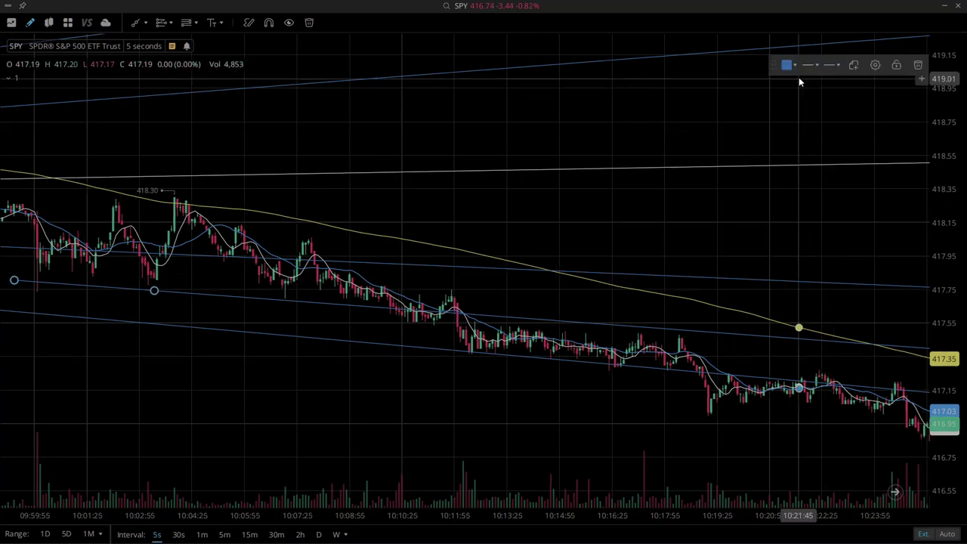
# - Make the new descending ray light grey, then pan to the bars after 10:30
pyautogui.click(787, 66)
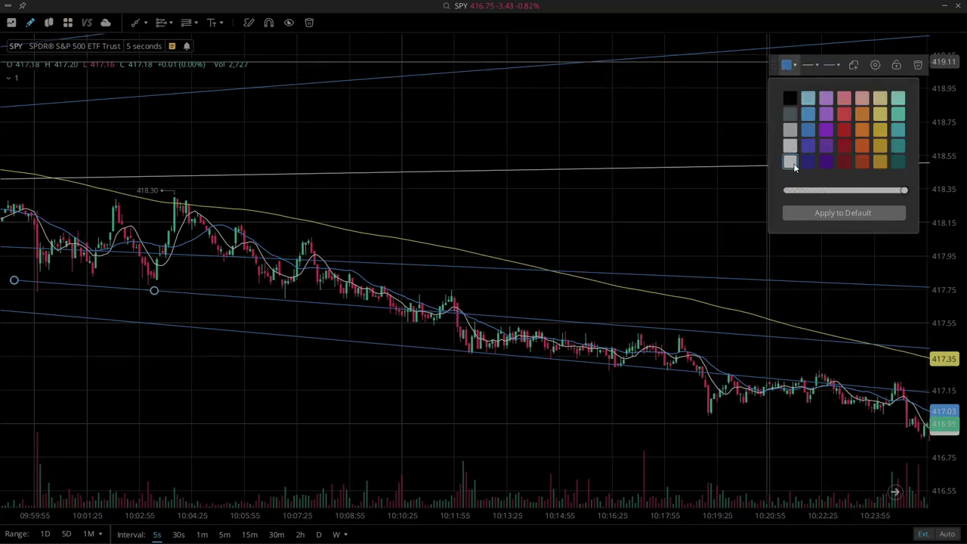
pyautogui.click(584, 234)
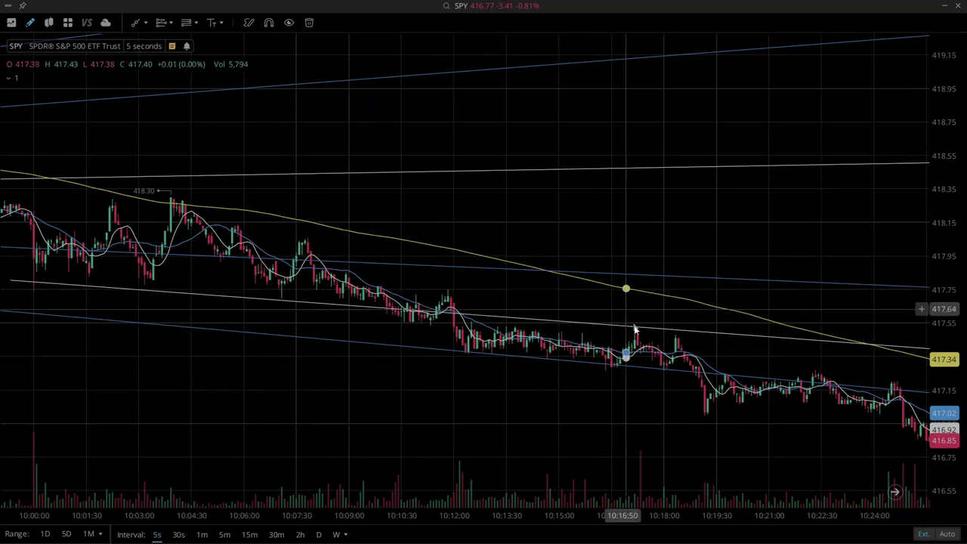
pyautogui.scroll(-3, 631, 319)
pyautogui.moveTo(446, 362); pyautogui.dragTo(184, 383)
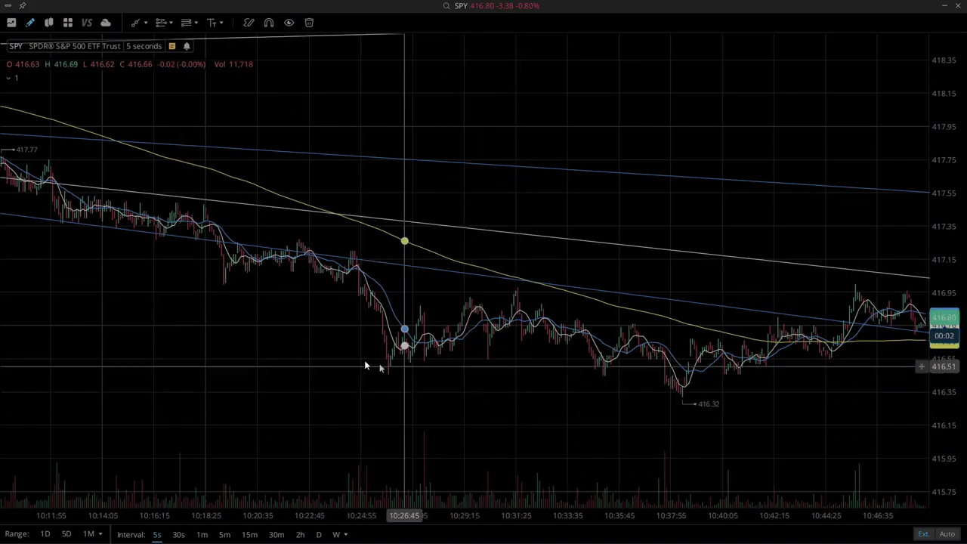
pyautogui.hscroll(-5, 510, 350)
pyautogui.hscroll(-5, 482, 366)
pyautogui.scroll(3, 482, 366)
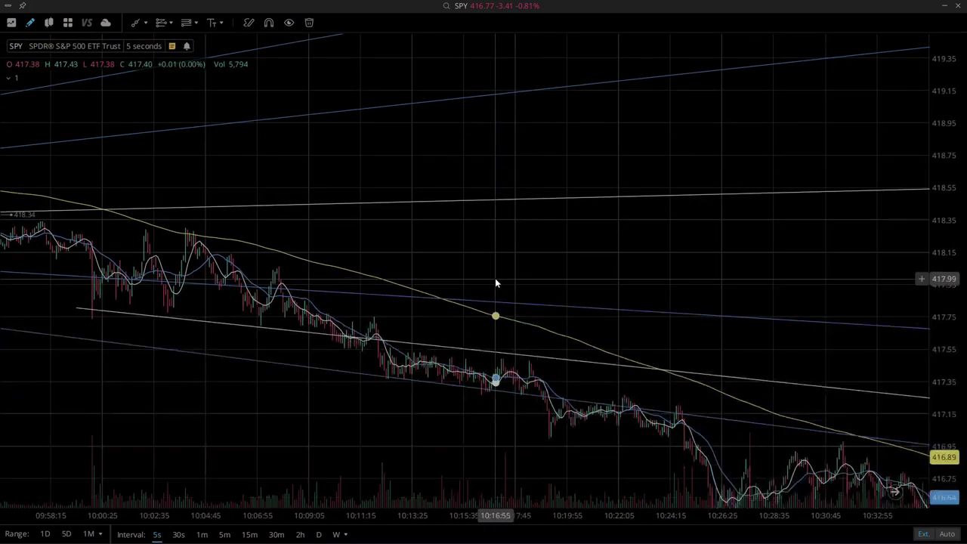
pyautogui.hscroll(-5, 476, 239)
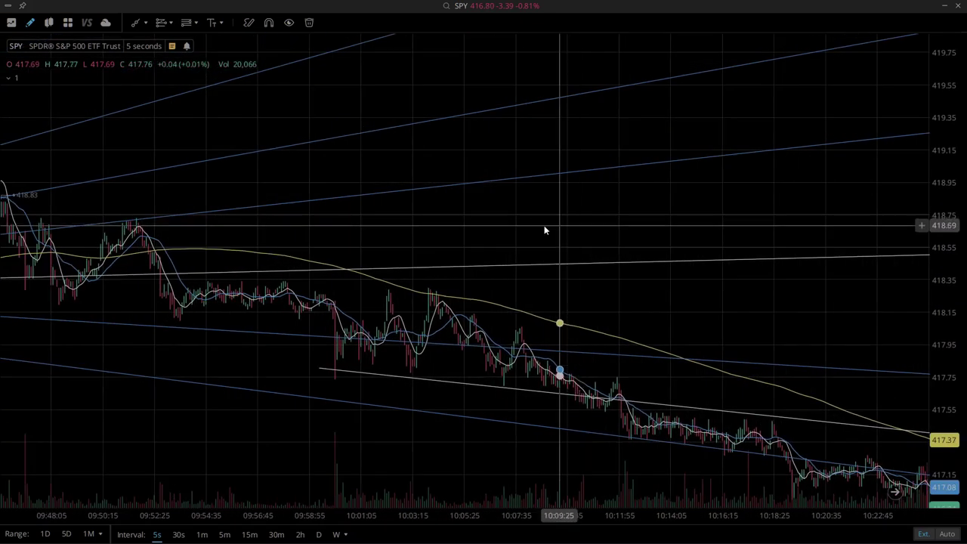